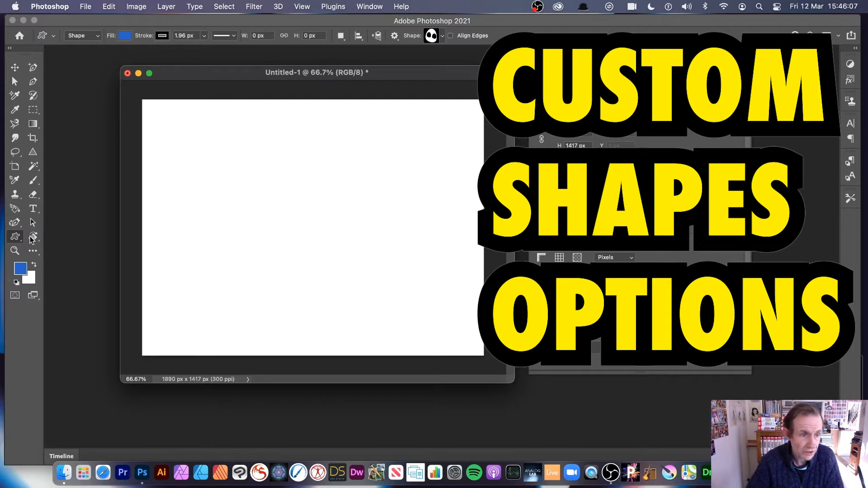
Switch the Custom Shape Tool to Pixels mode, check its path options, and return it to Shape mode
click(14, 241)
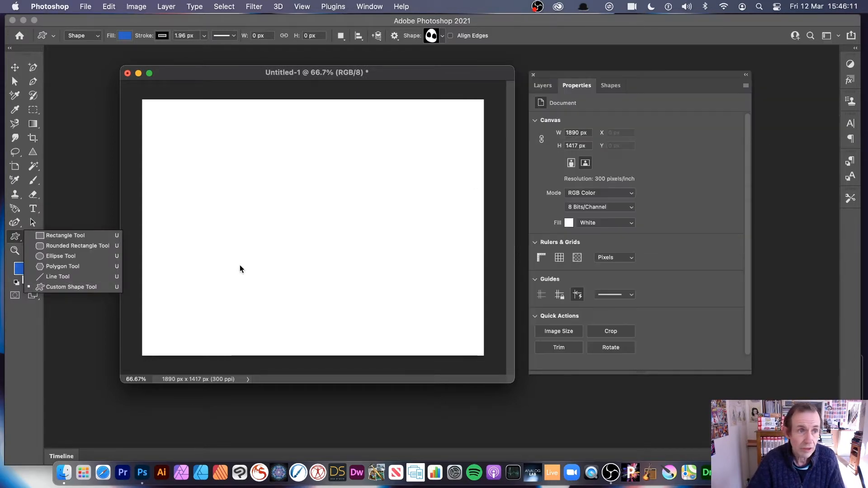
click(83, 36)
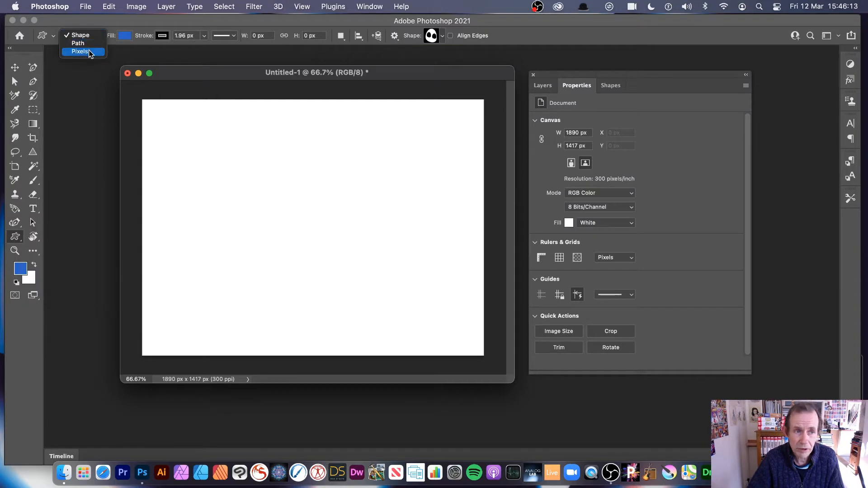
click(89, 50)
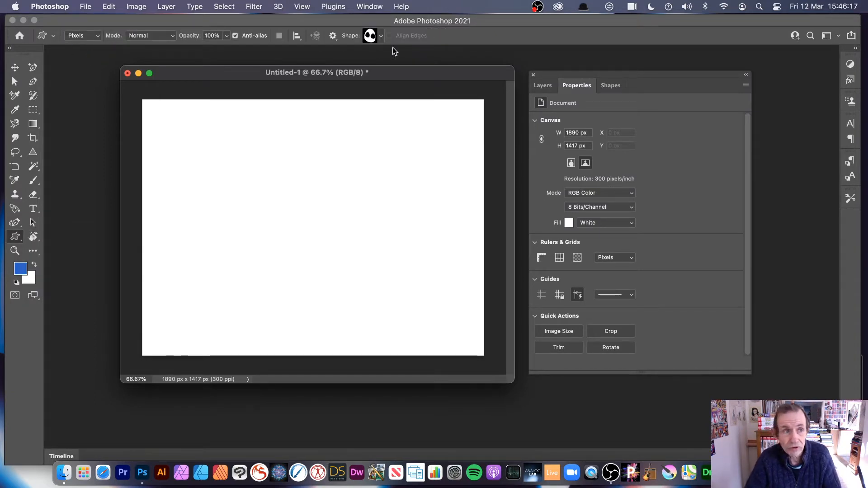
click(333, 36)
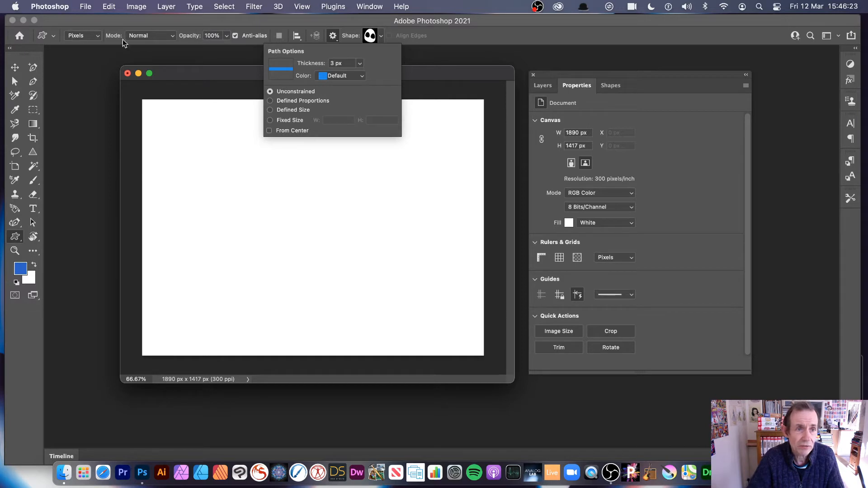
click(81, 35)
click(95, 22)
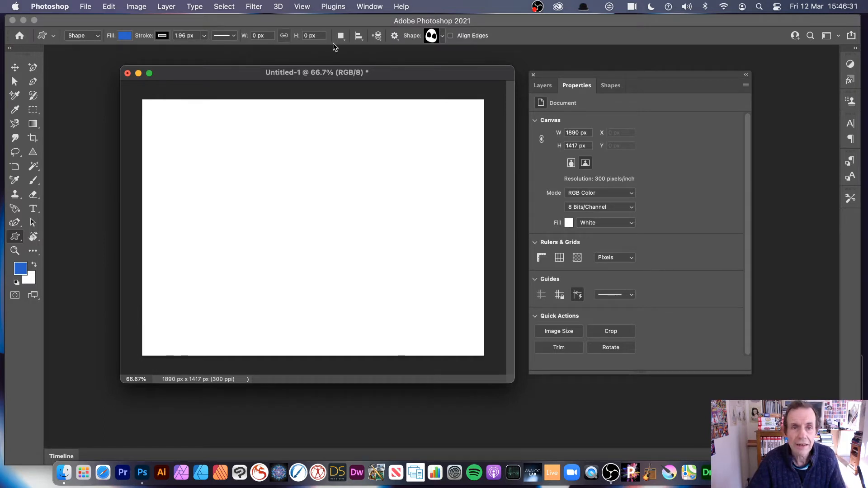
Try to set the path thickness to 10 px in the custom shape's path options
click(395, 36)
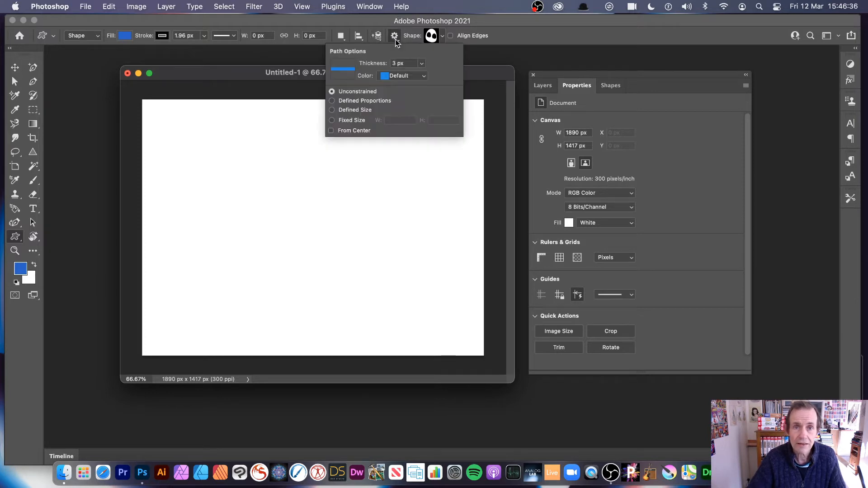
click(419, 66)
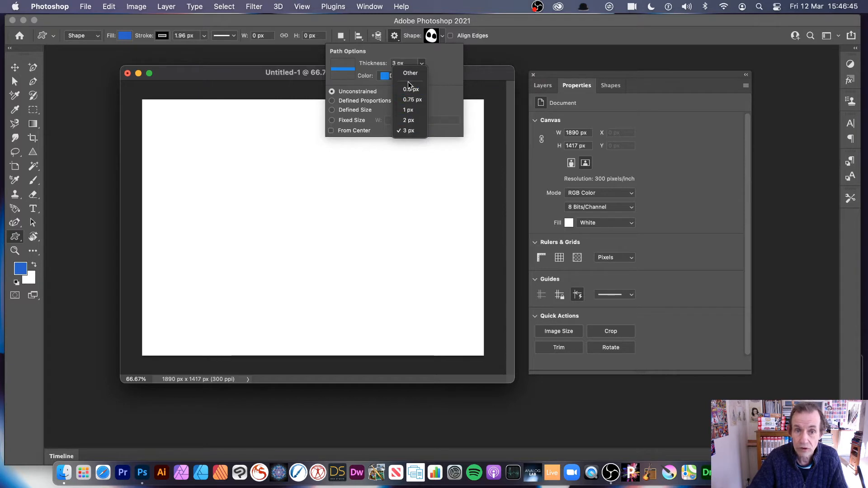
click(408, 76)
click(411, 67)
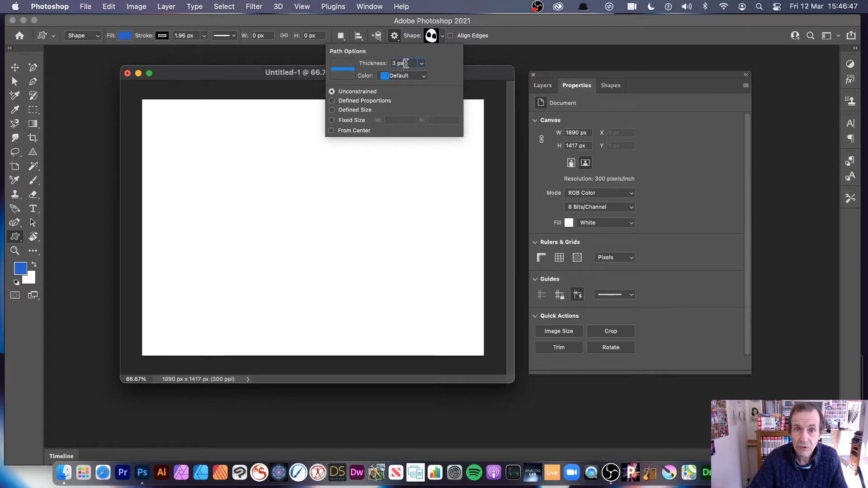
text(10)
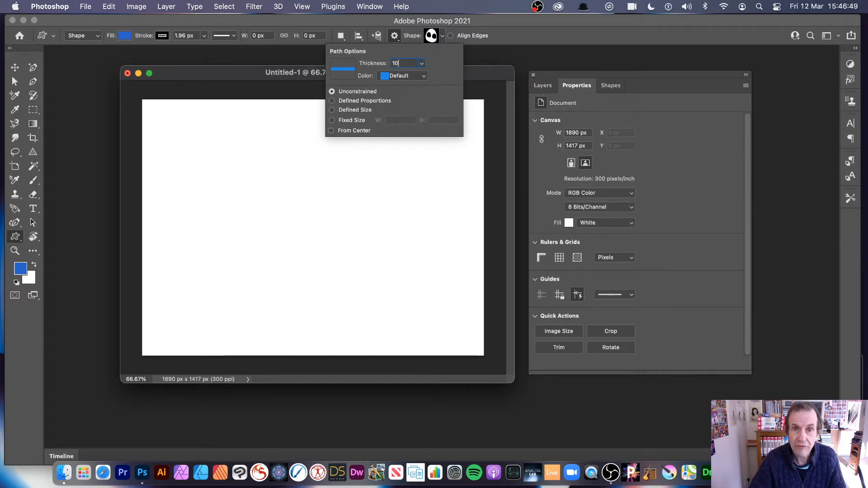
key(Return)
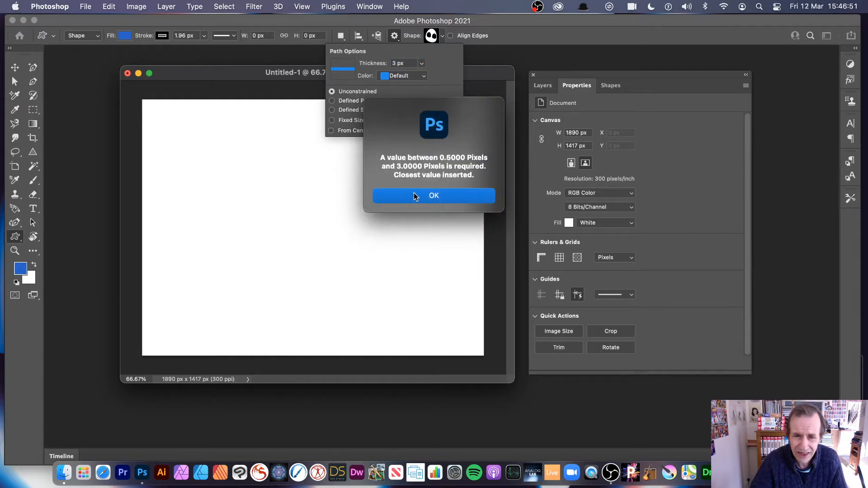
click(414, 195)
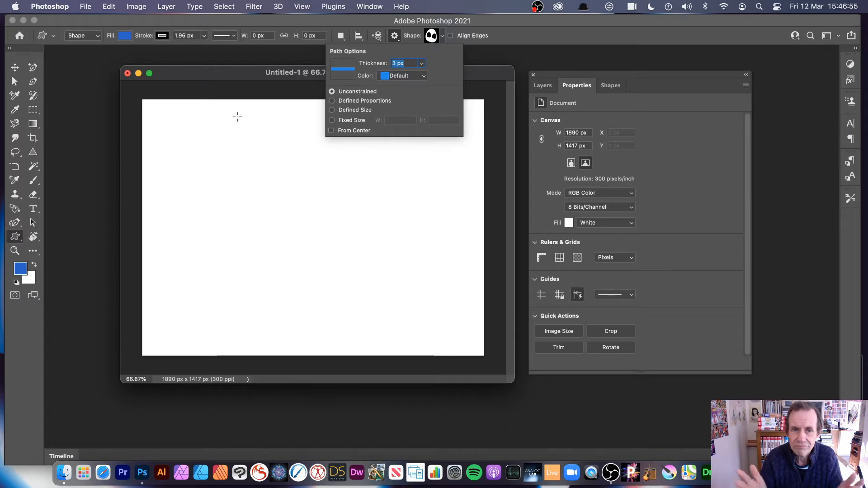
Set the path color to Light Red and test it on a custom shape about 900 by 1016 px, deleting the shape
click(423, 77)
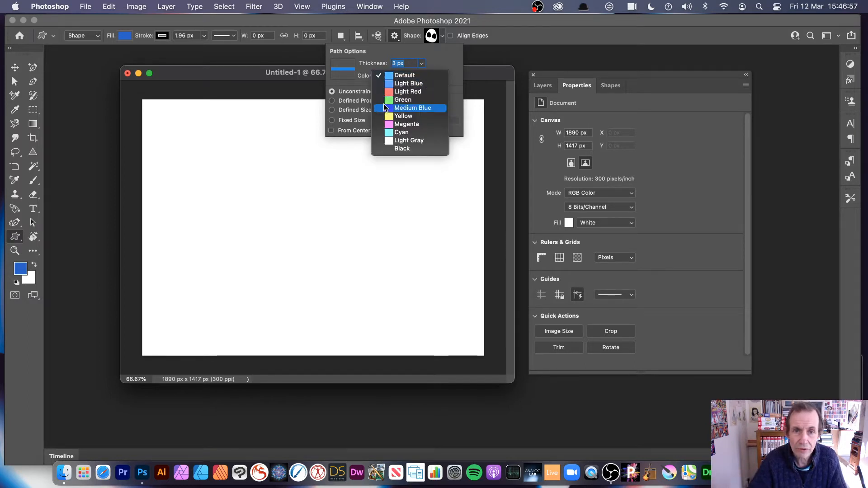
click(392, 92)
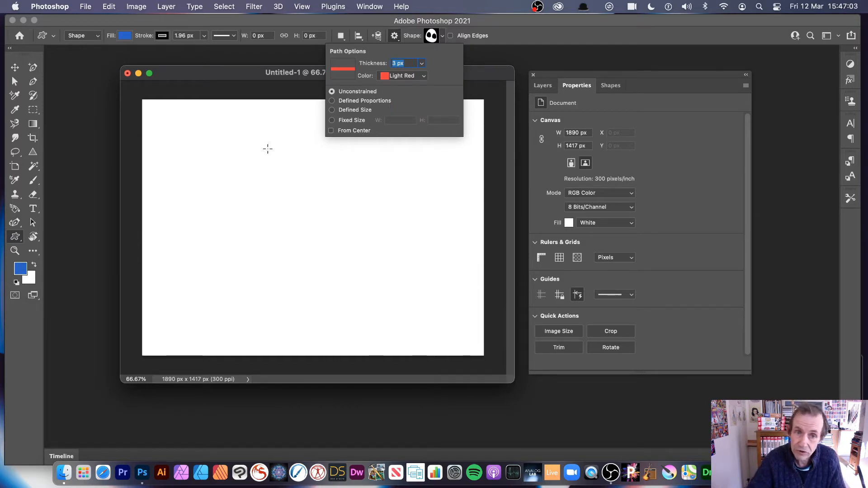
drag(235, 129, 399, 312)
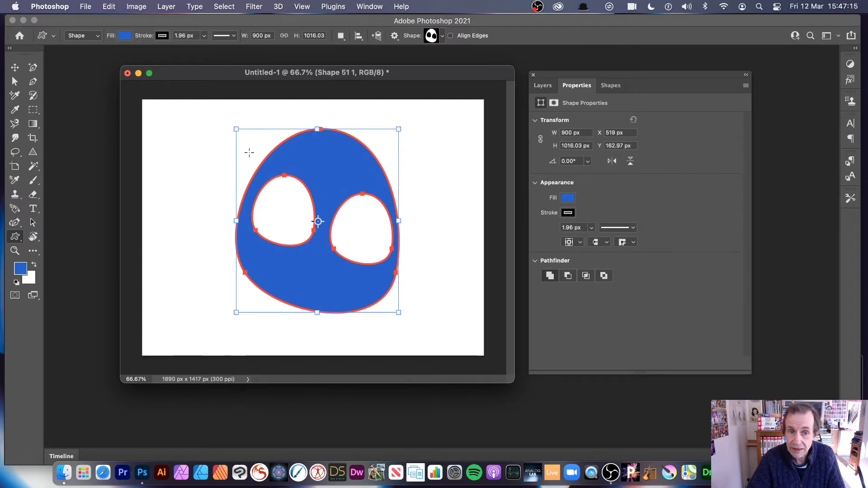
key(Delete)
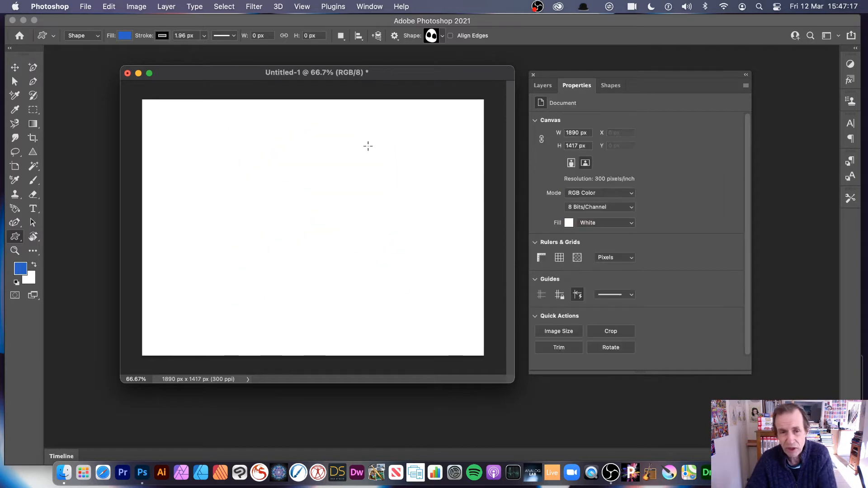
click(442, 37)
click(398, 38)
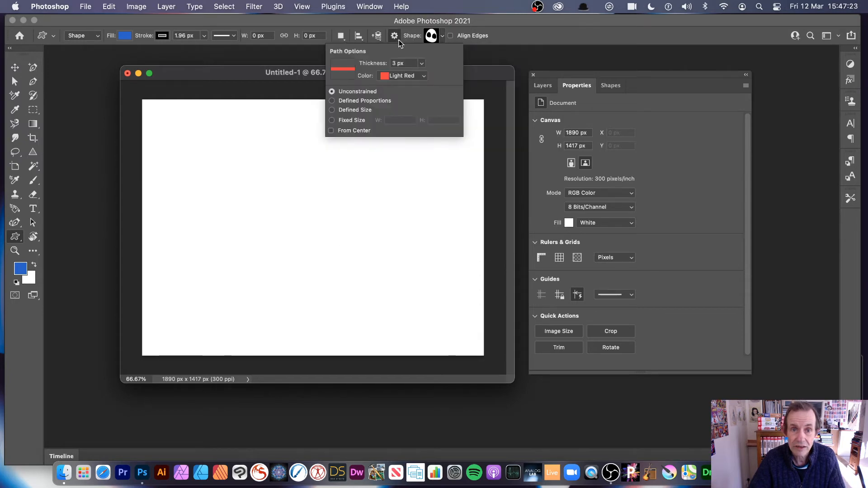
click(443, 37)
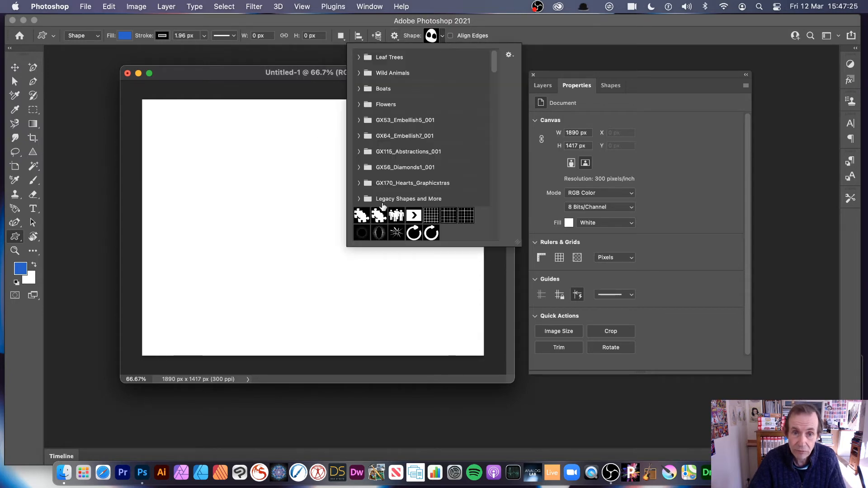
click(407, 40)
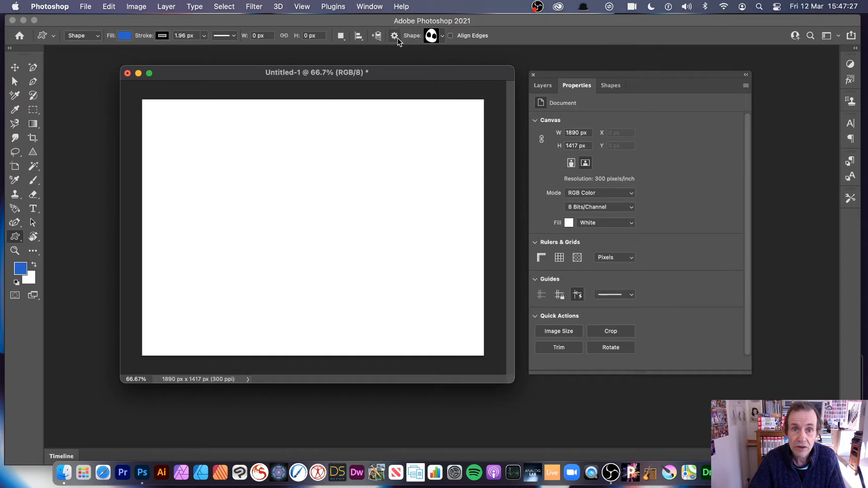
Draw unconstrained custom shapes of about 1928 by 1806 px and 54 by 59 px, undoing each one
click(395, 36)
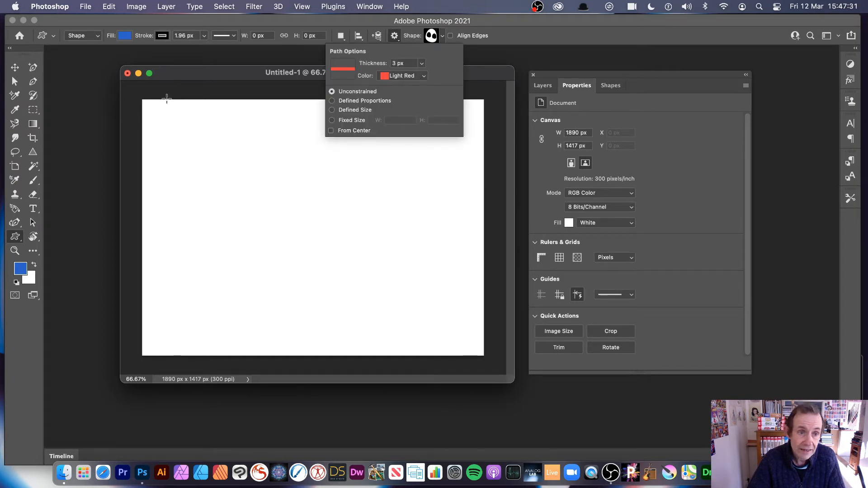
drag(140, 92, 489, 417)
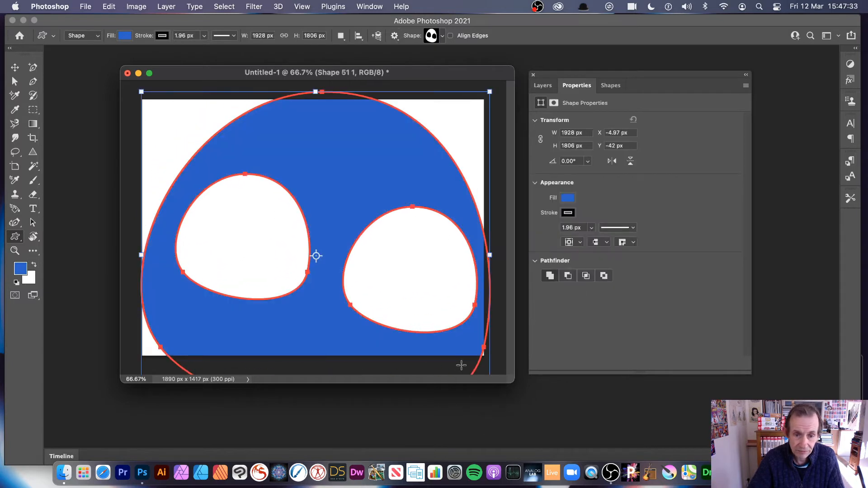
key(super+z)
drag(361, 227, 348, 214)
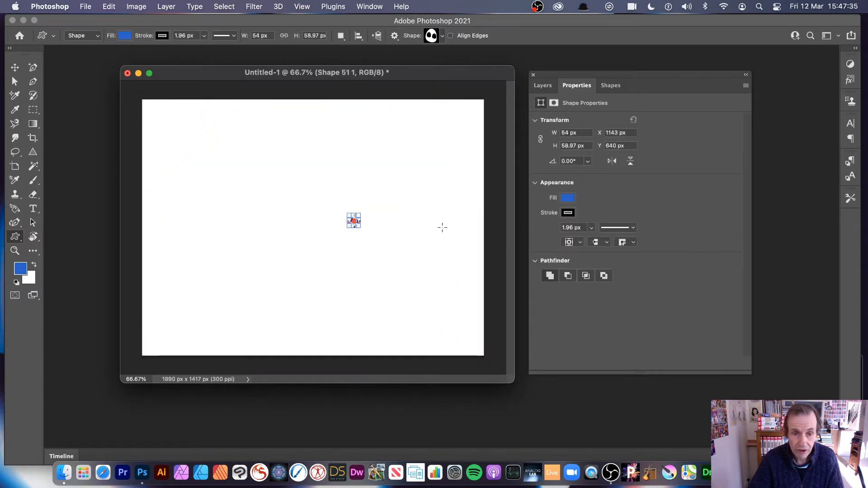
key(super+z)
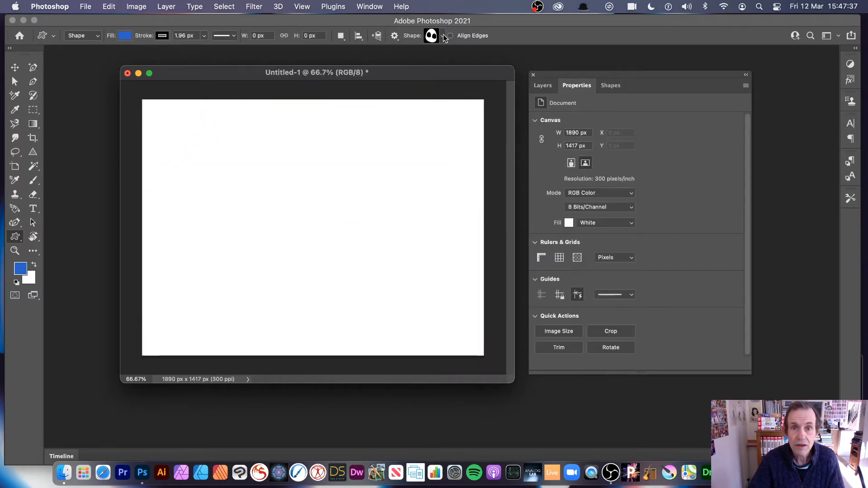
Constrain the custom shape to Defined Proportions, draw one about 554 by 671 px, and undo it
click(443, 36)
click(394, 36)
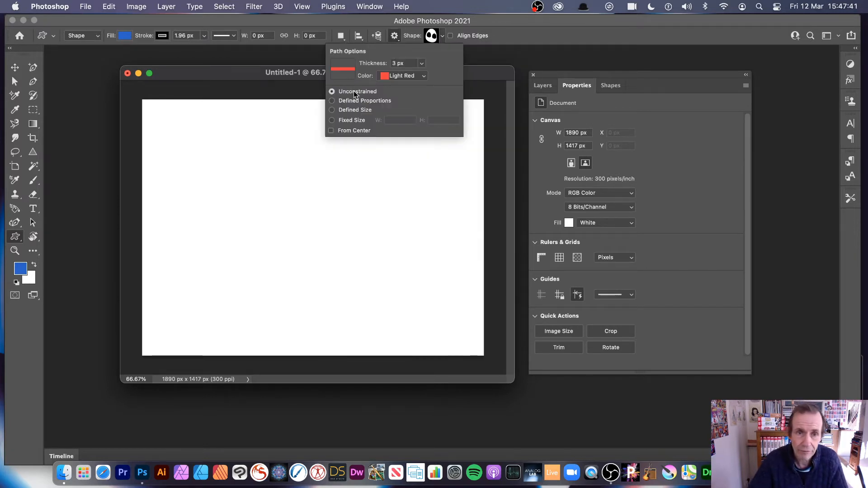
click(349, 102)
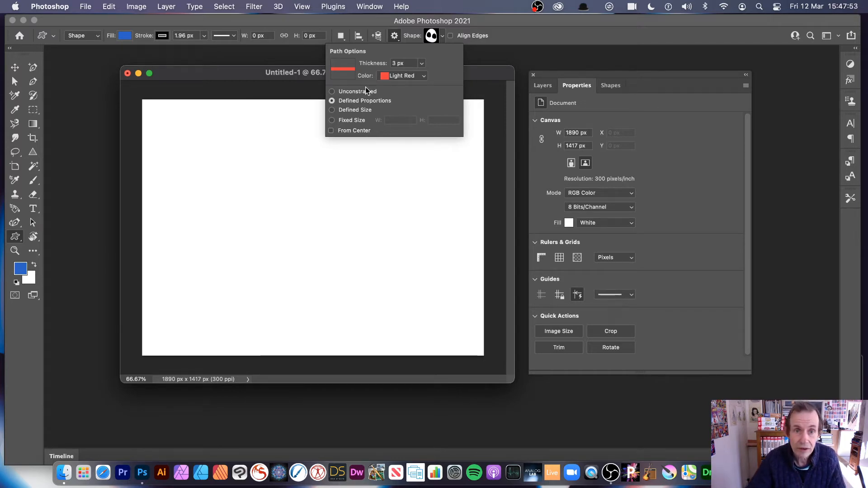
drag(237, 164, 366, 284)
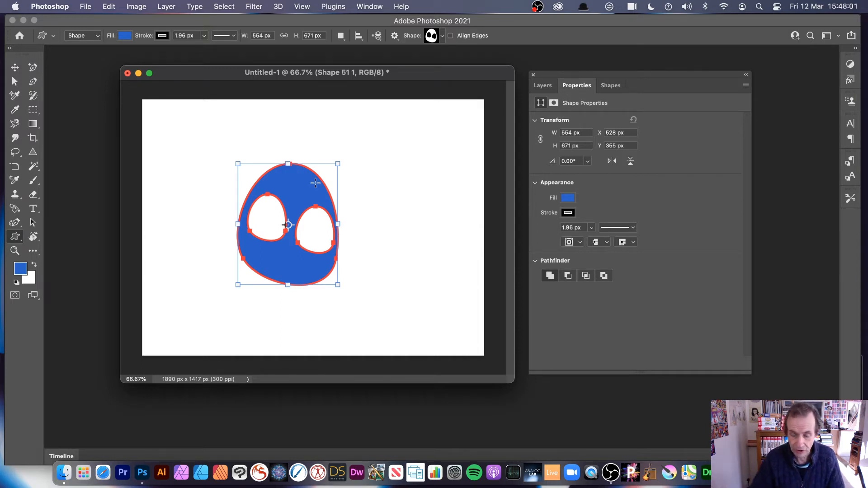
key(super+z)
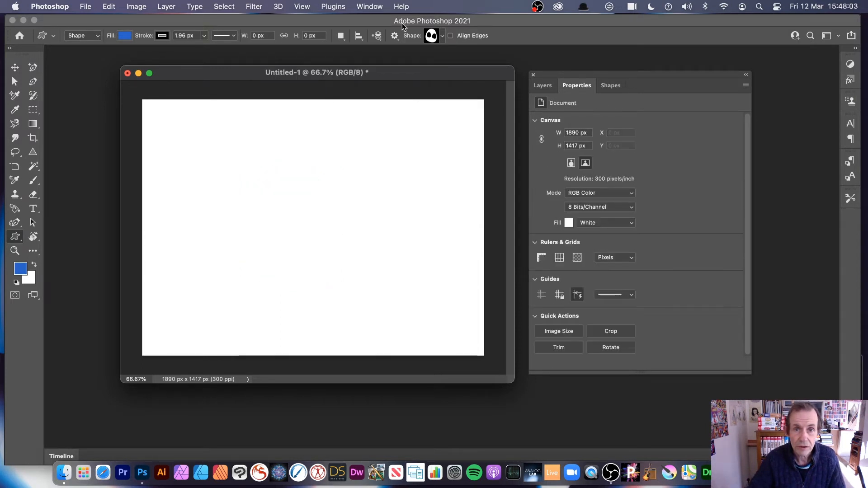
Constrain the custom shape to Defined Size, place one on the canvas, and delete it
click(394, 36)
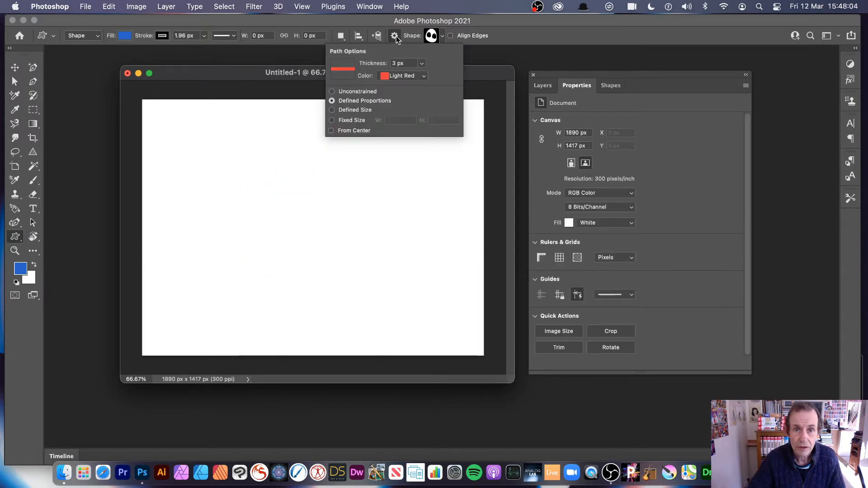
click(332, 110)
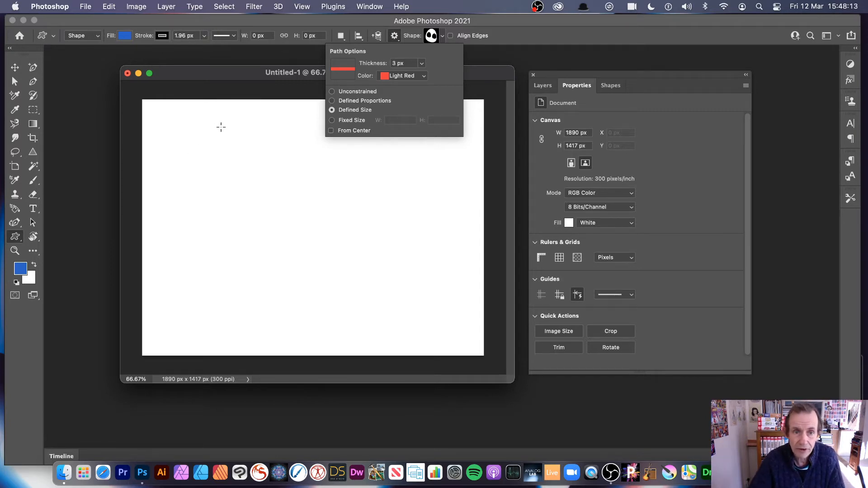
drag(247, 115, 221, 119)
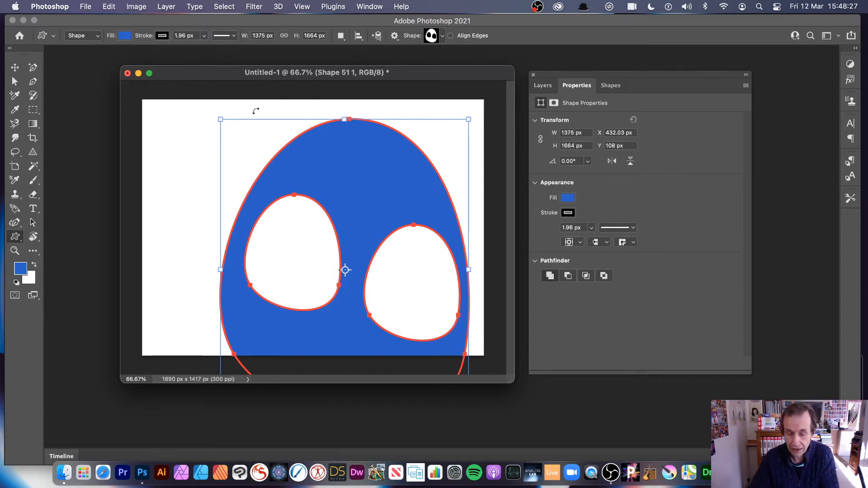
key(Delete)
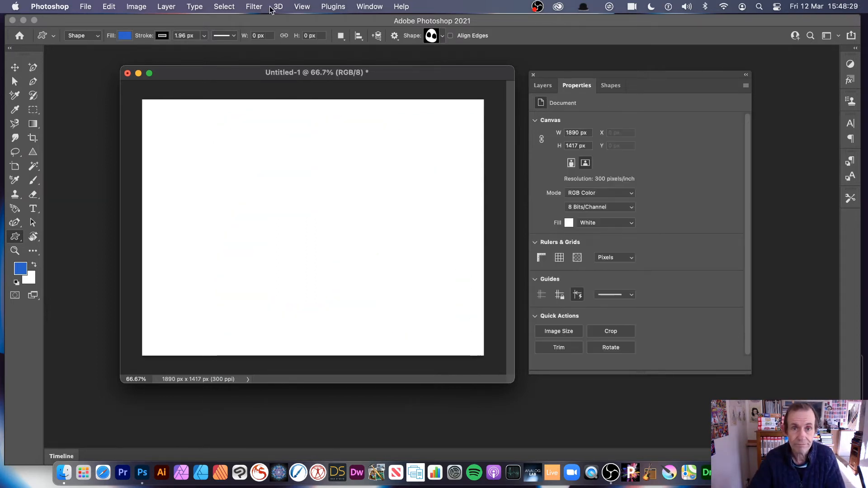
Constrain the custom shape to a Fixed Size of 1000 by 1000 px, place one on the canvas, and undo it
click(395, 38)
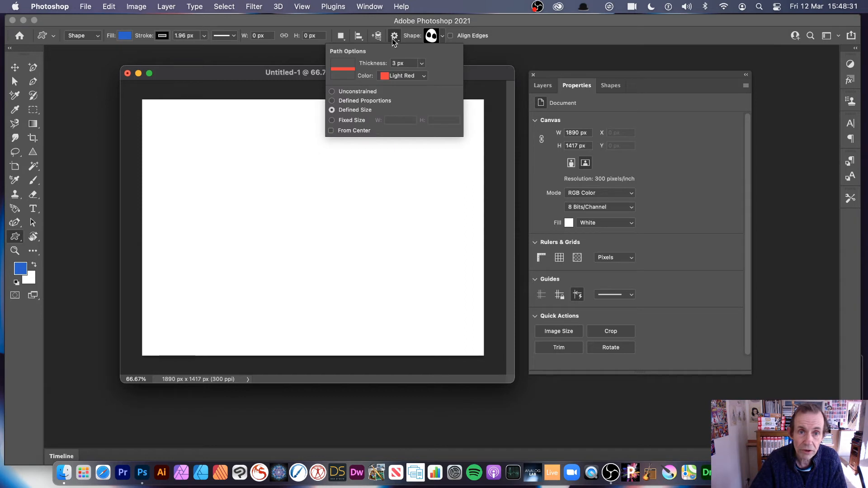
click(333, 120)
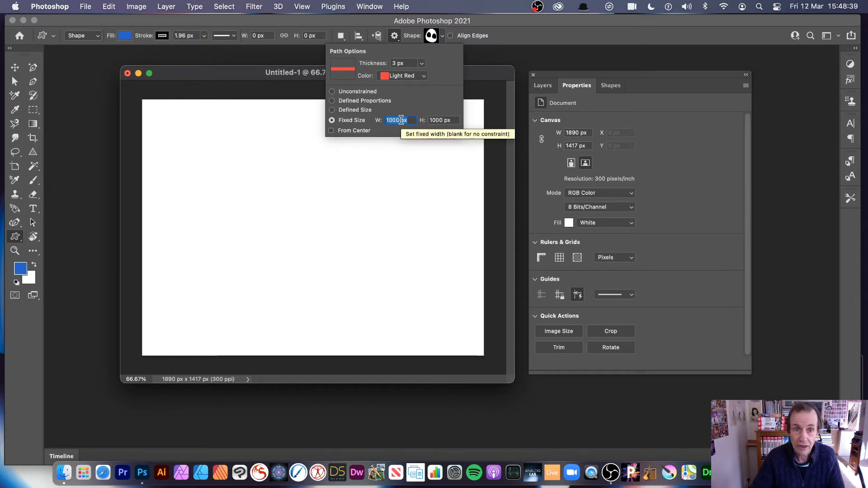
mouse_move(221, 116)
mouse_down()
mouse_move(229, 136)
mouse_move(216, 125)
mouse_up()
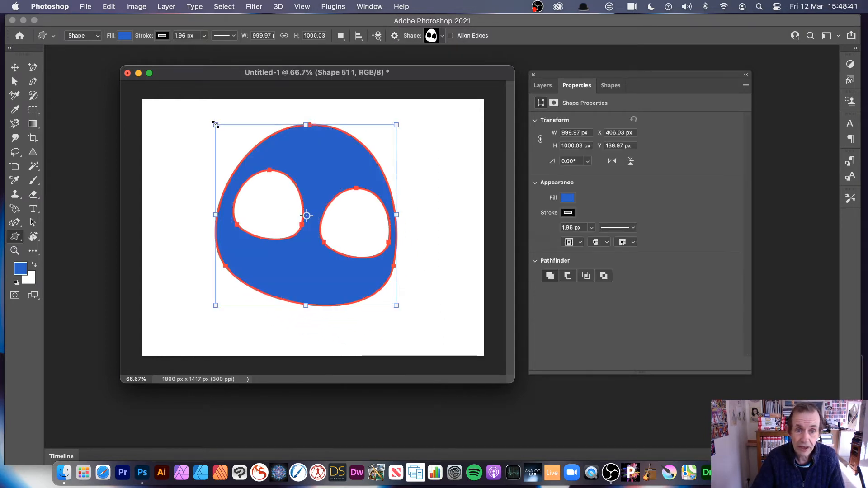
key(super+z)
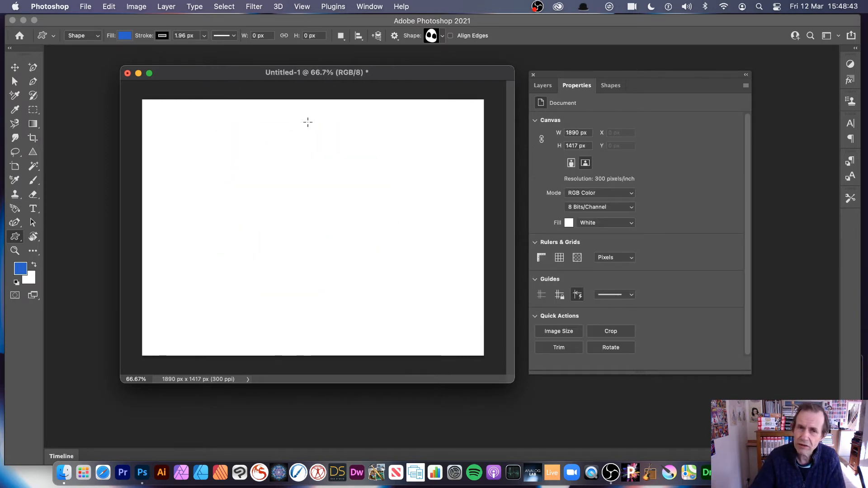
Create a 100 by 100 px custom shape, then place a fixed-size 1000 by 1000 px one at the canvas's upper-left corner, undoing each
click(147, 105)
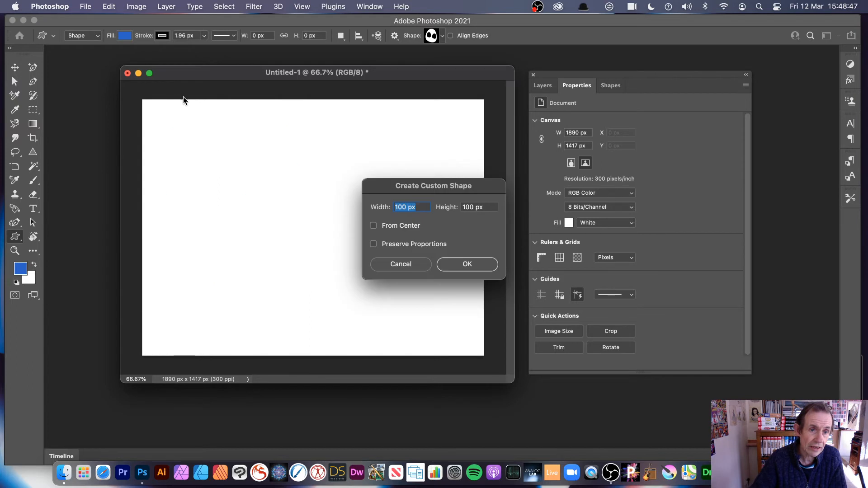
click(476, 265)
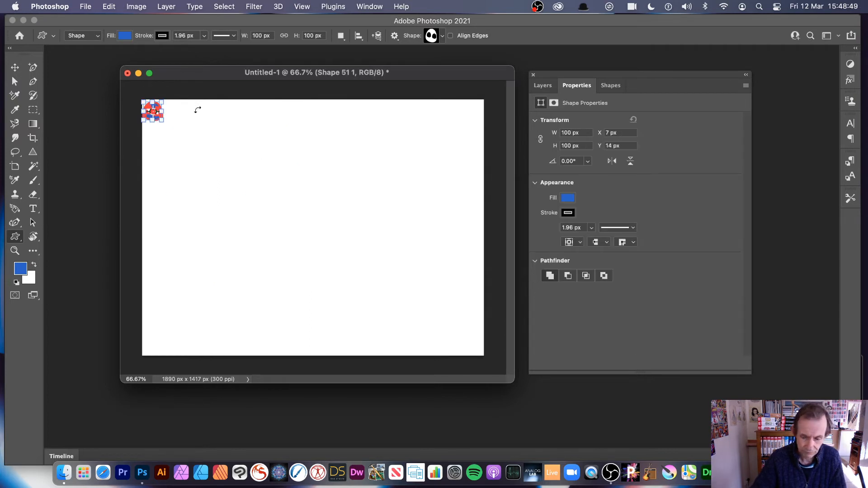
key(super+z)
drag(181, 135, 144, 102)
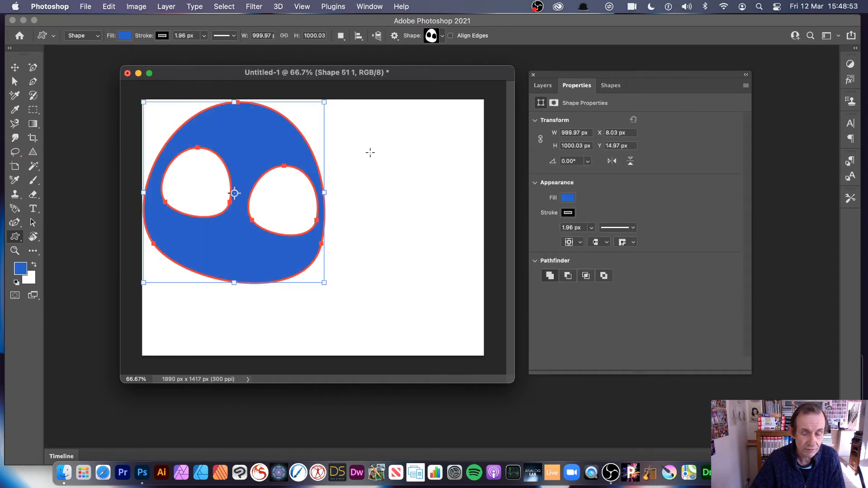
key(super+z)
Place five overlapping fixed-size custom shapes of 1000 by 1000 px across the canvas and undo them all
drag(414, 210, 302, 124)
drag(254, 165, 206, 143)
drag(354, 110, 317, 93)
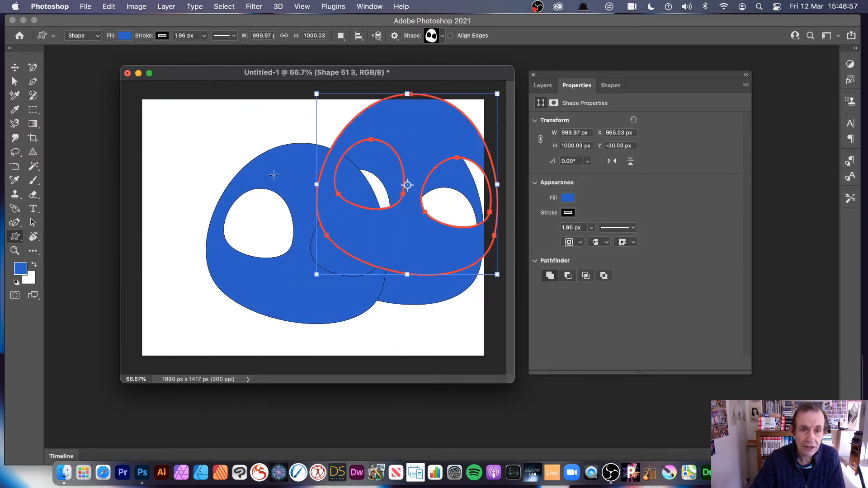
drag(274, 175, 226, 130)
drag(186, 171, 172, 135)
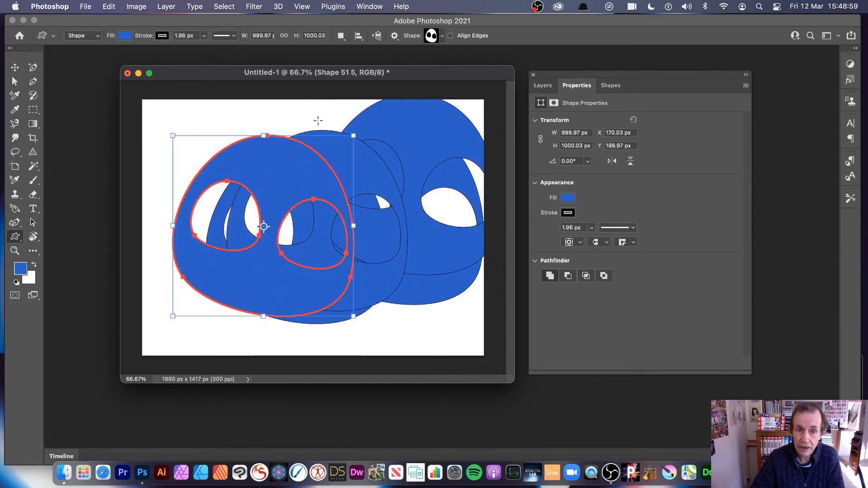
key(super+z)
key(super+z)
key(super+z)
key(super+z)
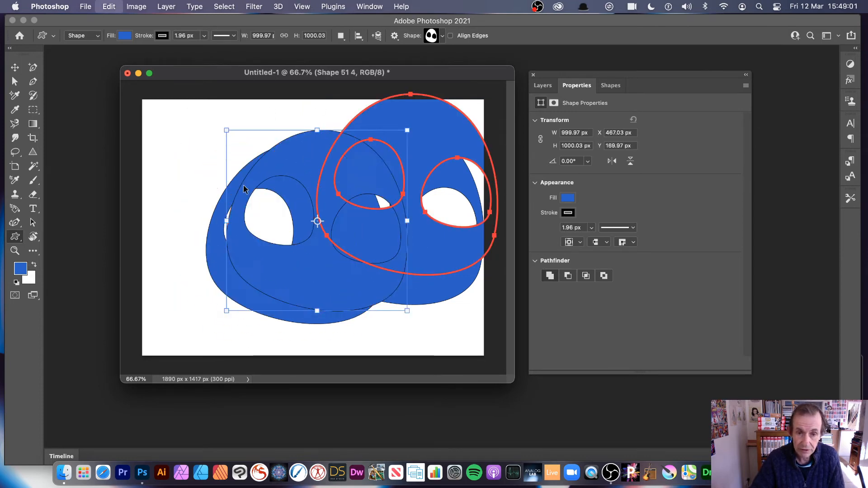
key(super+z)
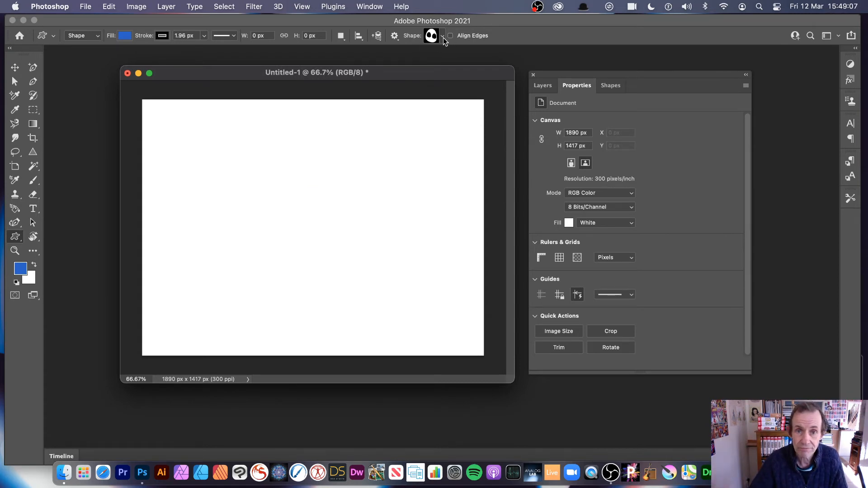
Set the custom shape's fixed-size height to 20 px
click(394, 35)
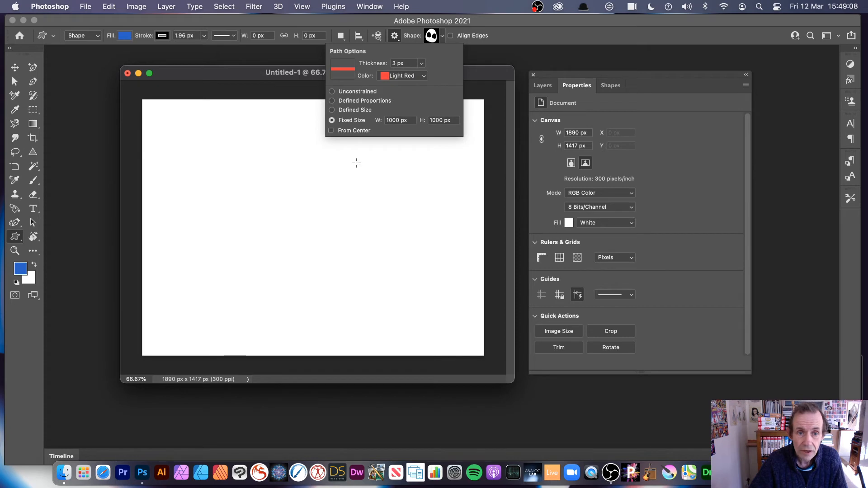
click(387, 124)
key(Tab)
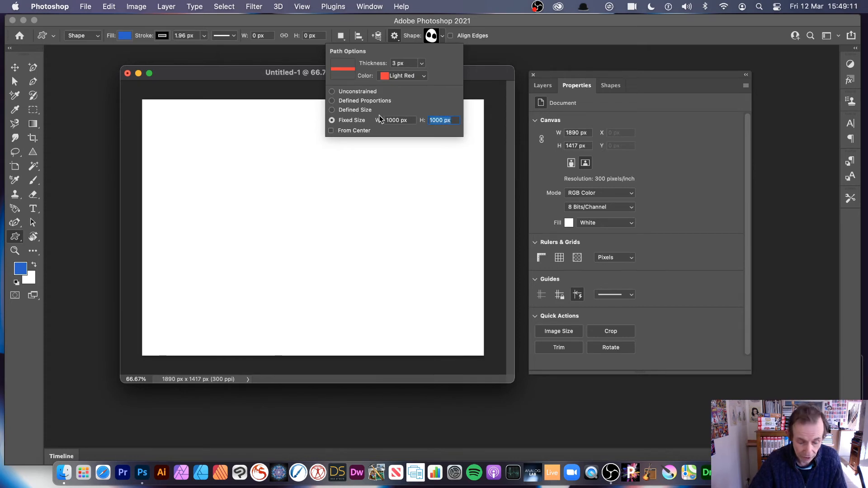
text(20)
key(Tab)
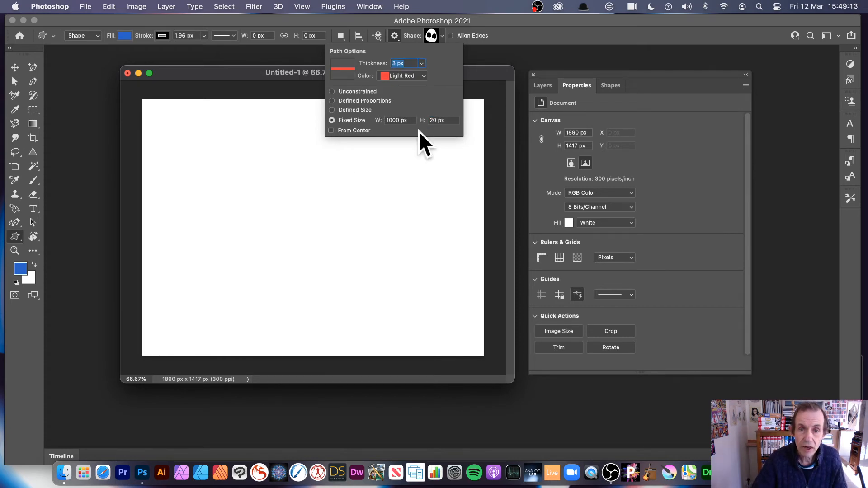
Place two flat 1000 by 20 px custom shapes one above the other on the canvas and undo both
drag(233, 144, 229, 171)
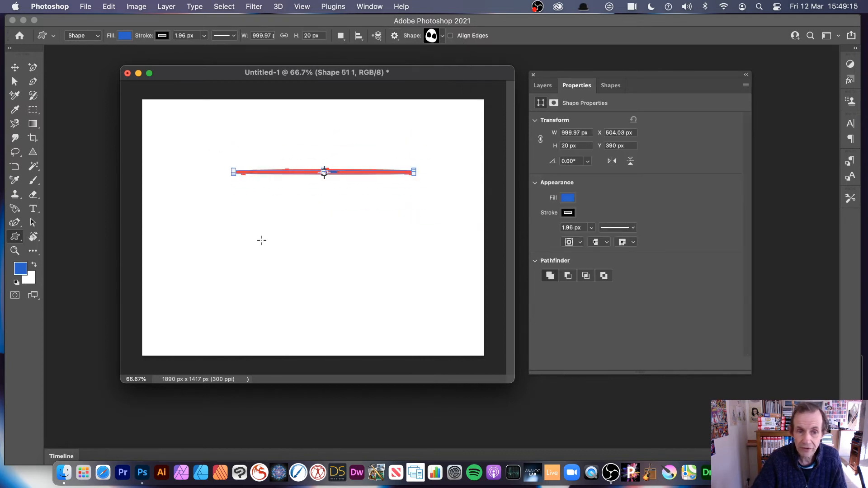
drag(262, 240, 230, 211)
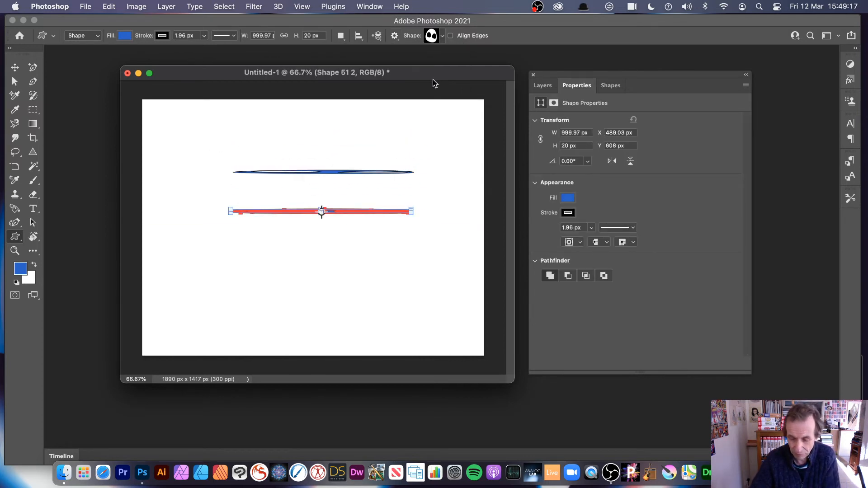
key(super+z)
key(super+z)
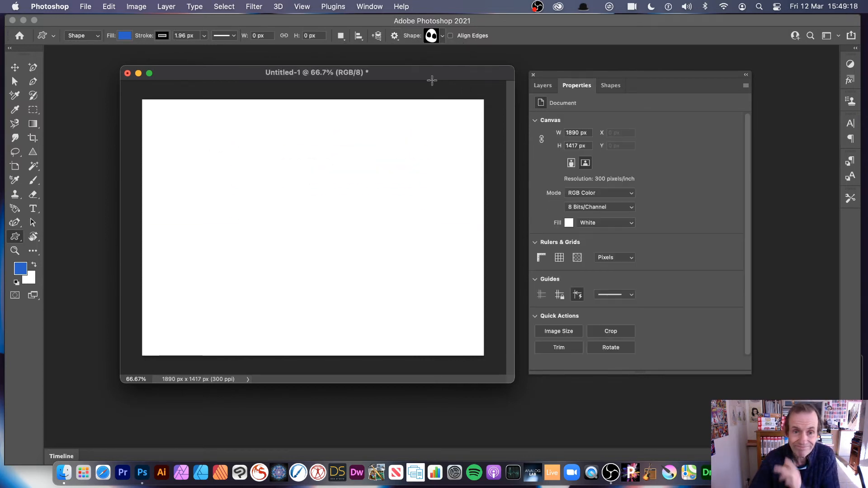
Make the custom shape Unconstrained and enable drawing From Center
click(394, 41)
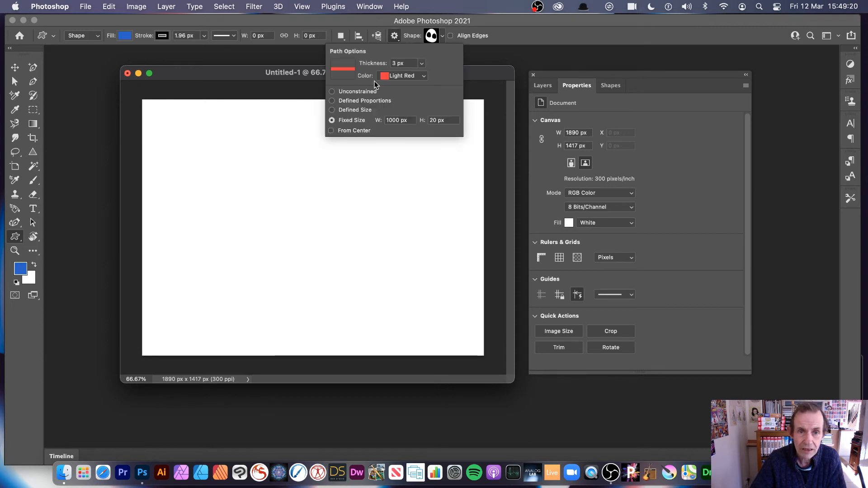
click(332, 92)
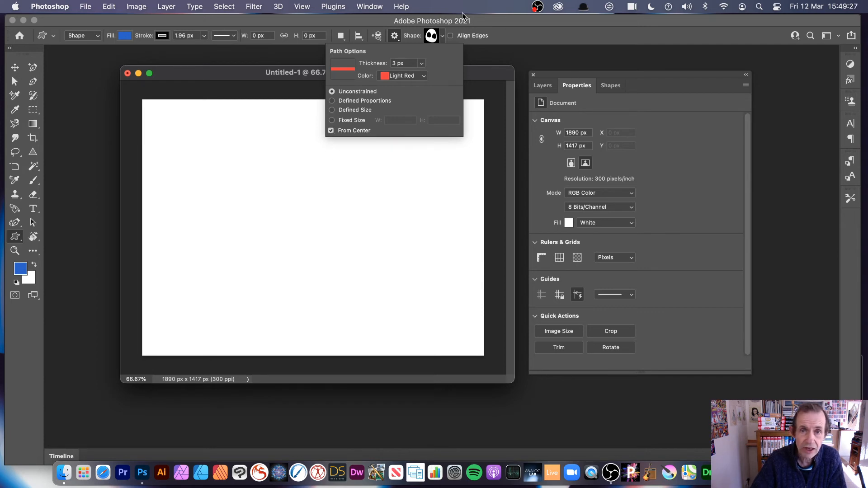
click(505, 35)
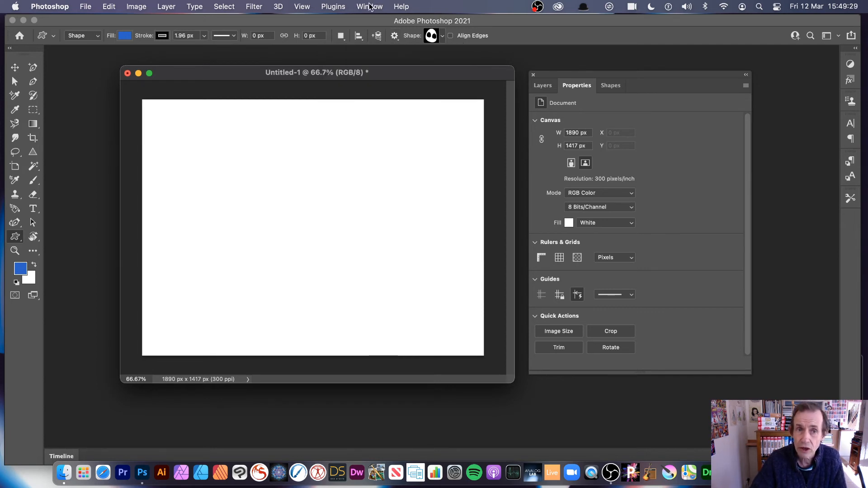
Add a guide layout of 8 columns across the canvas
click(302, 7)
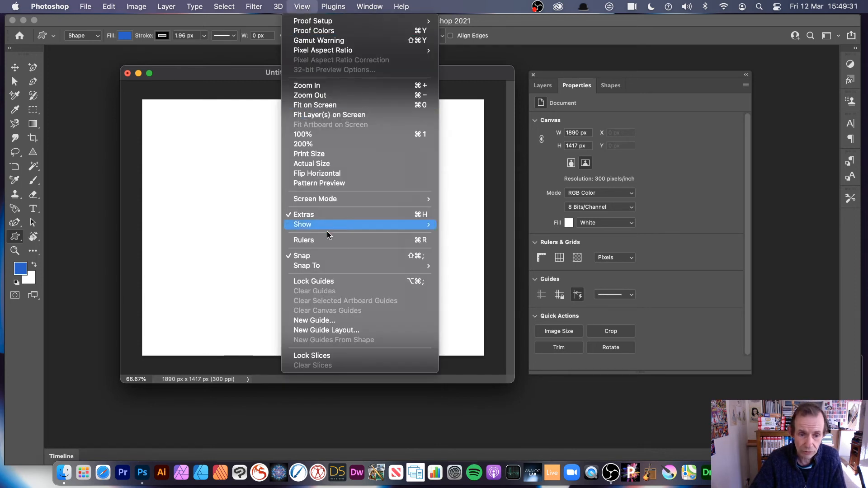
click(335, 330)
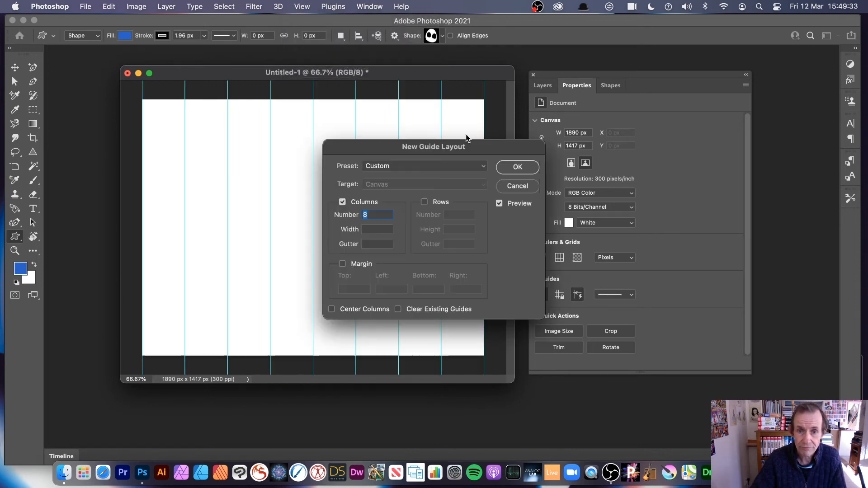
click(518, 167)
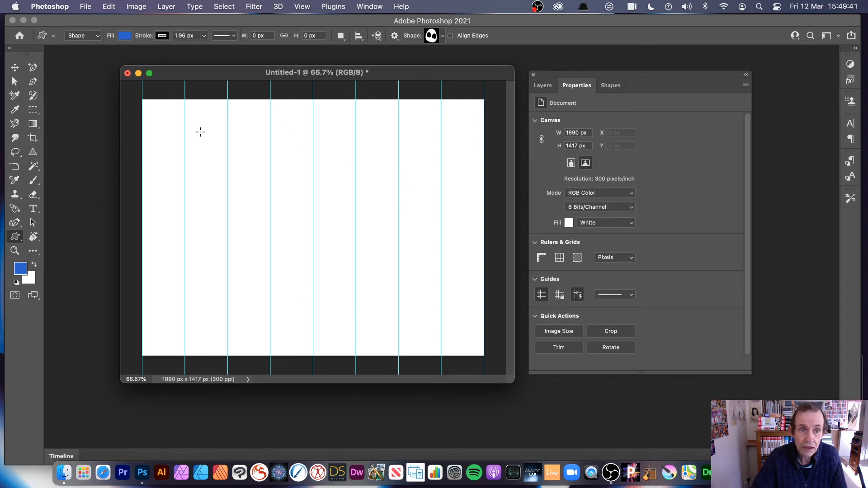
Draw one custom shape centered on each of the first six guides and a tall, narrow one centered on the eighth guide
drag(142, 126, 164, 151)
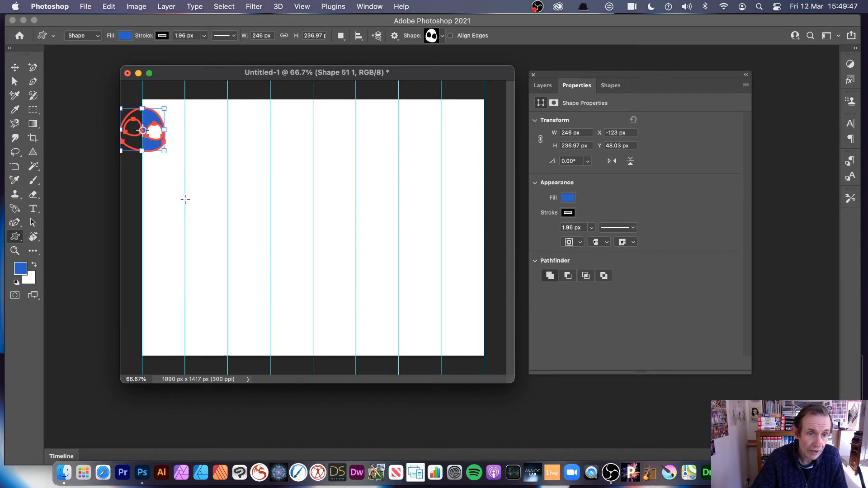
drag(185, 199, 208, 221)
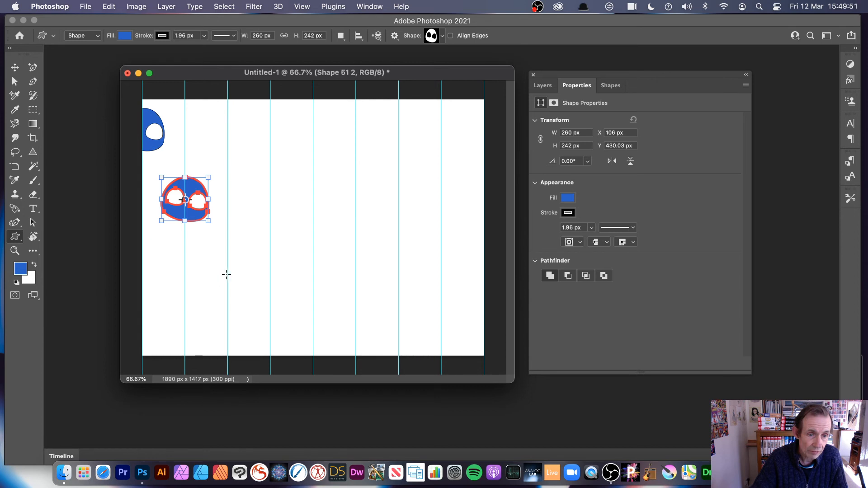
drag(227, 273, 251, 300)
drag(270, 204, 293, 232)
drag(313, 154, 329, 175)
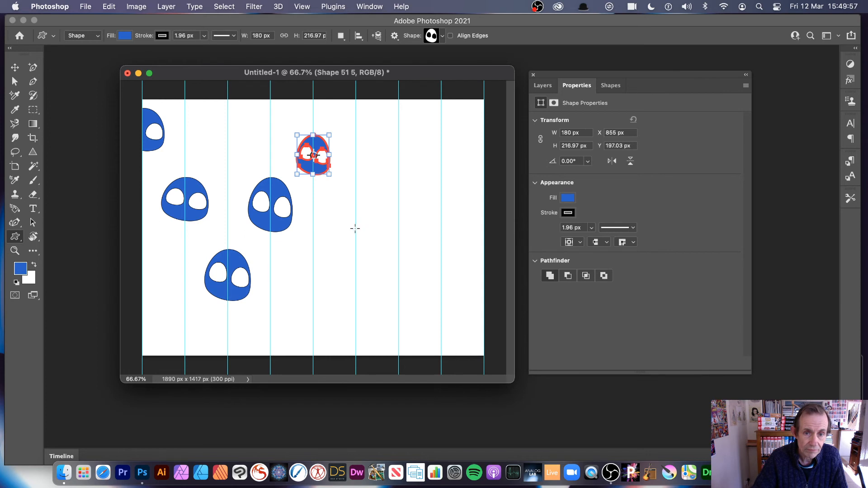
drag(355, 228, 375, 245)
drag(442, 171, 452, 243)
Draw four custom shapes centered down the seventh guide, from about 159 by 190 px uppermost to about 171 by 151 px lowest
drag(397, 154, 414, 173)
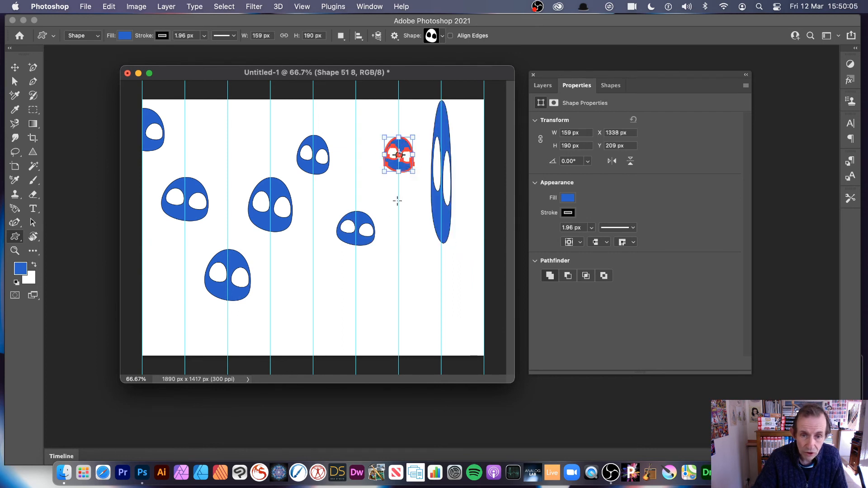
drag(398, 201, 411, 220)
drag(398, 259, 420, 281)
drag(398, 322, 414, 336)
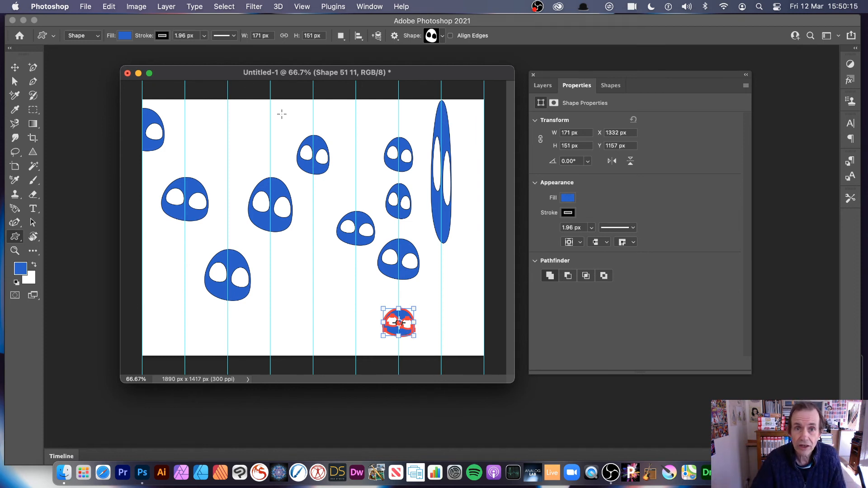
Turn off From Center in the custom shape's path options
click(394, 35)
click(331, 130)
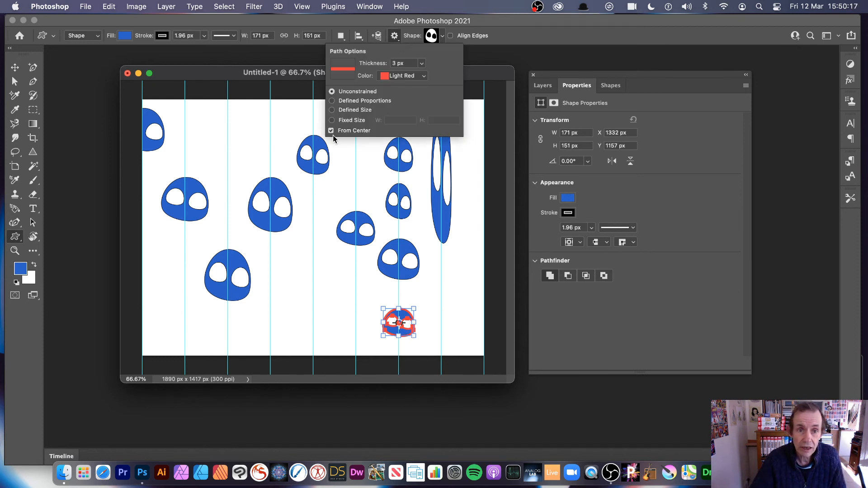